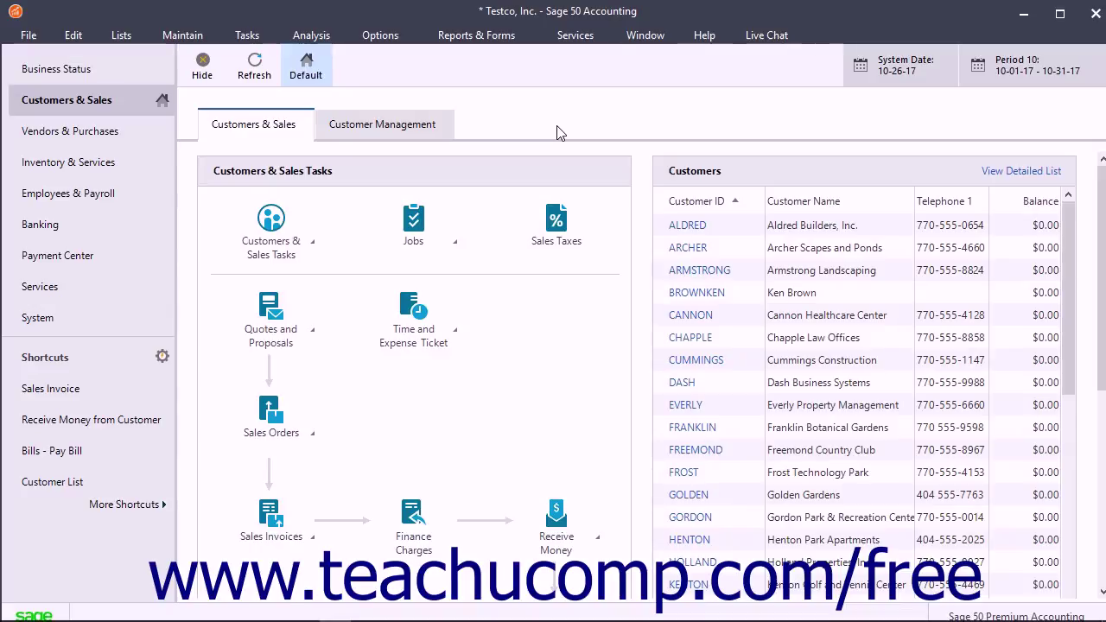
# - Open Copy 1 of Invoice from the Accounts Receivable Forms list in the form designer
pyautogui.click(476, 39)
pyautogui.click(488, 80)
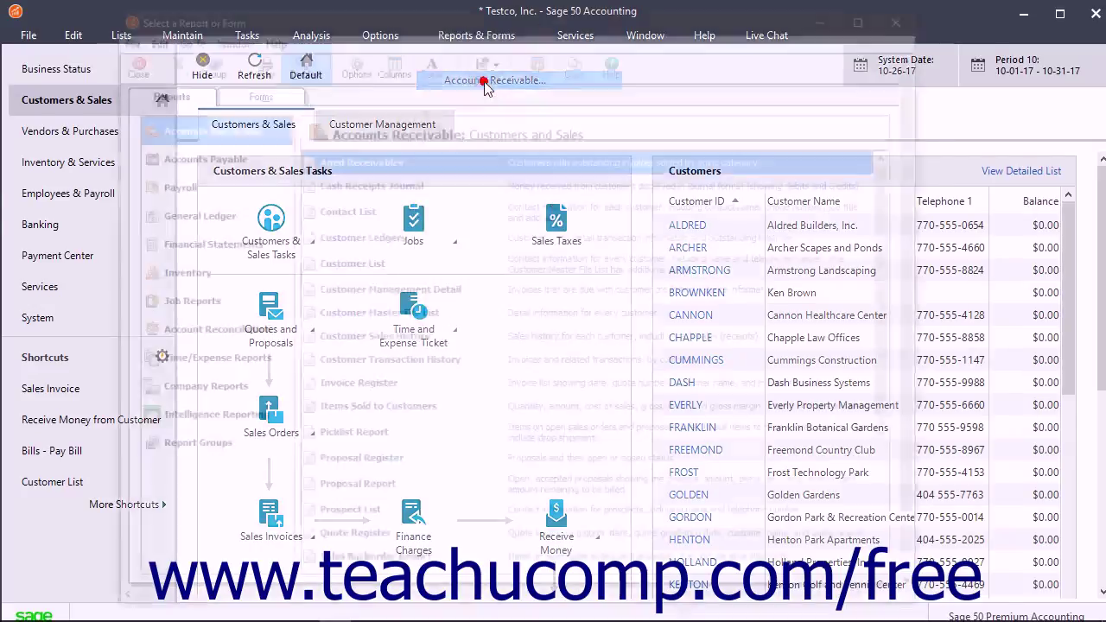
pyautogui.click(278, 92)
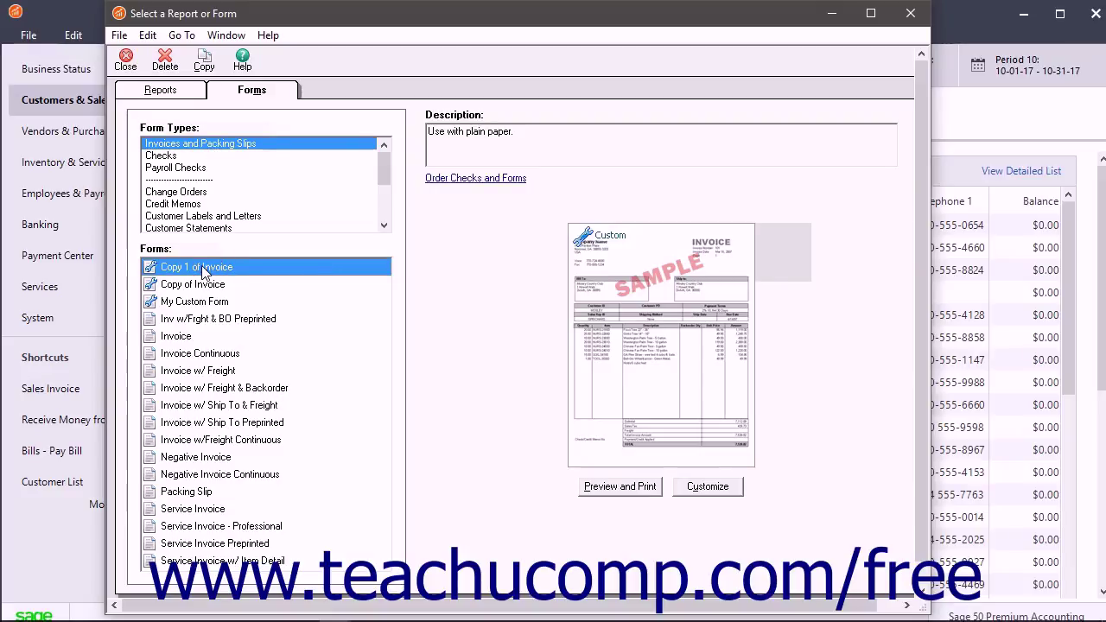
pyautogui.click(708, 487)
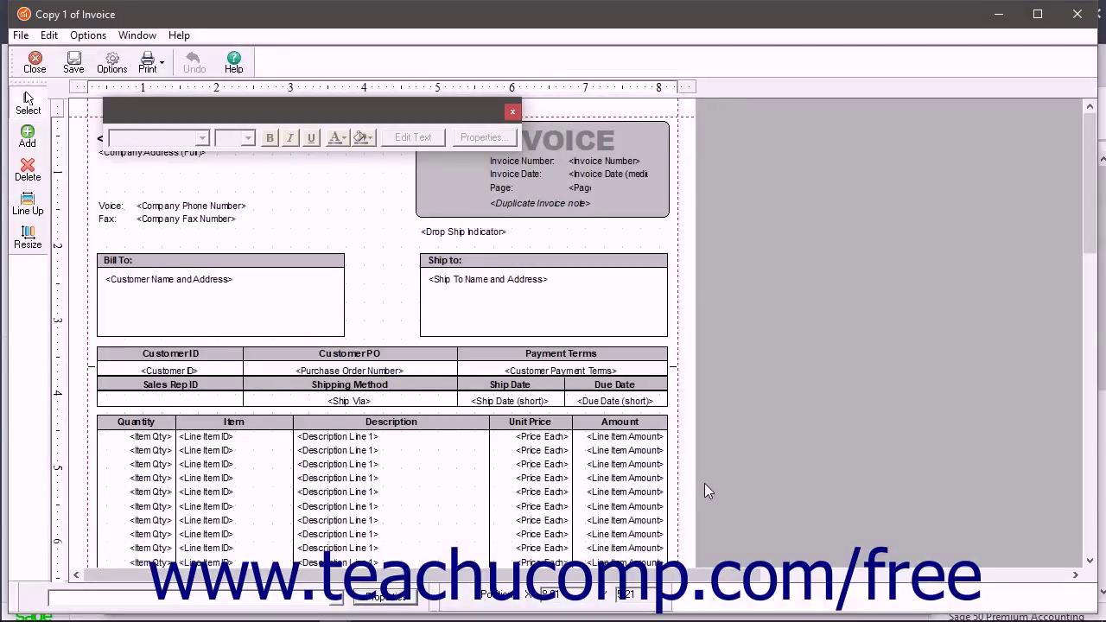
# - Drag the floating font toolbar to the grey area right of the invoice form
pyautogui.moveTo(251, 105); pyautogui.dragTo(800, 114)
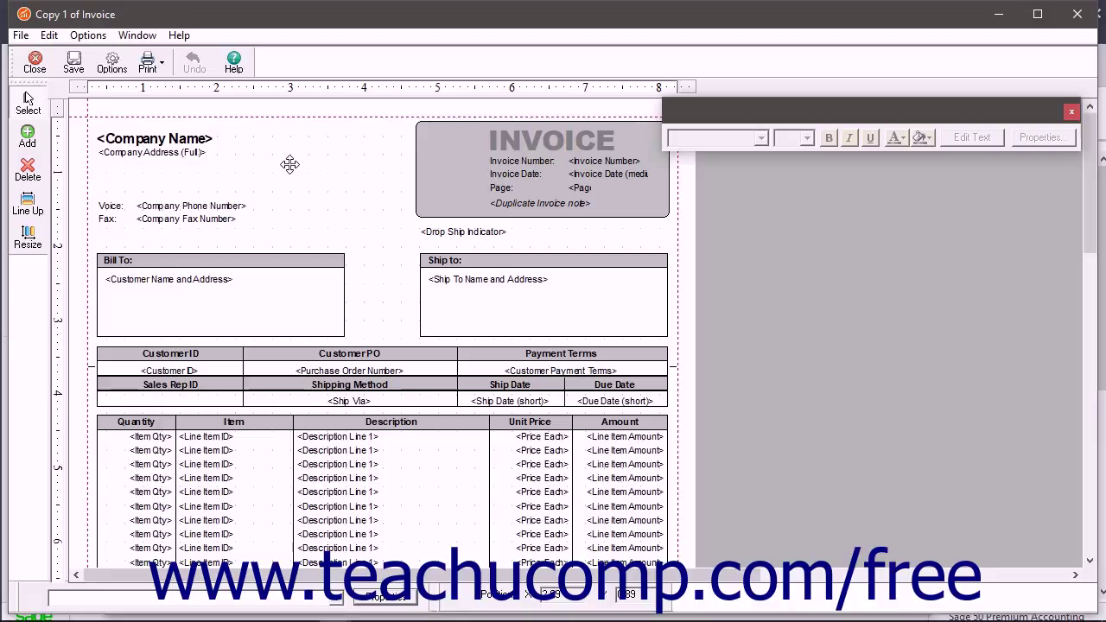
pyautogui.click(113, 66)
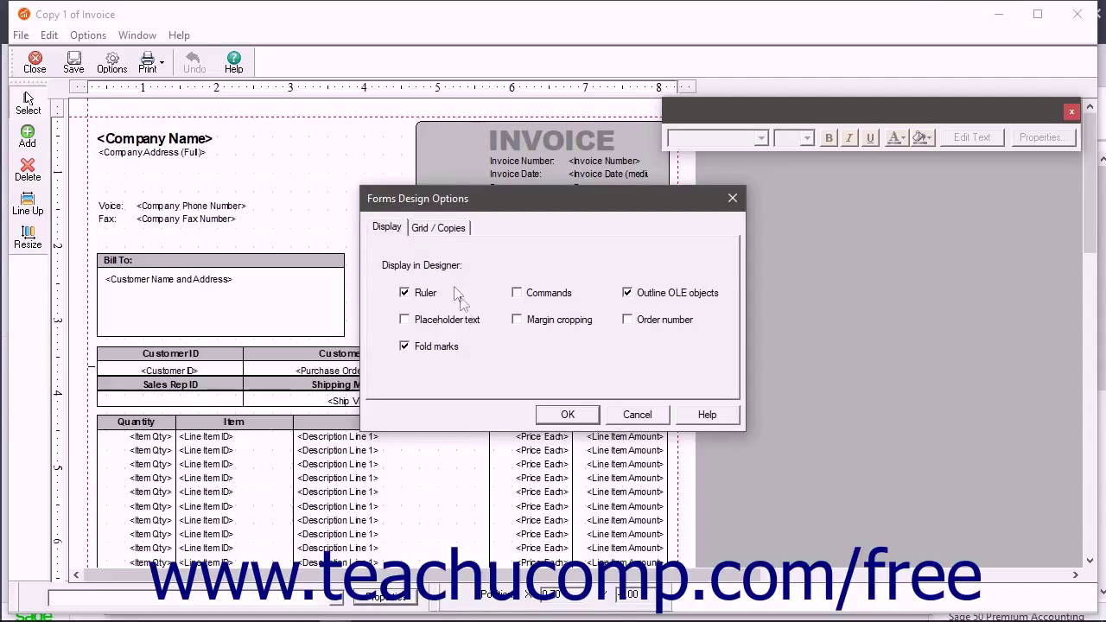
pyautogui.click(447, 230)
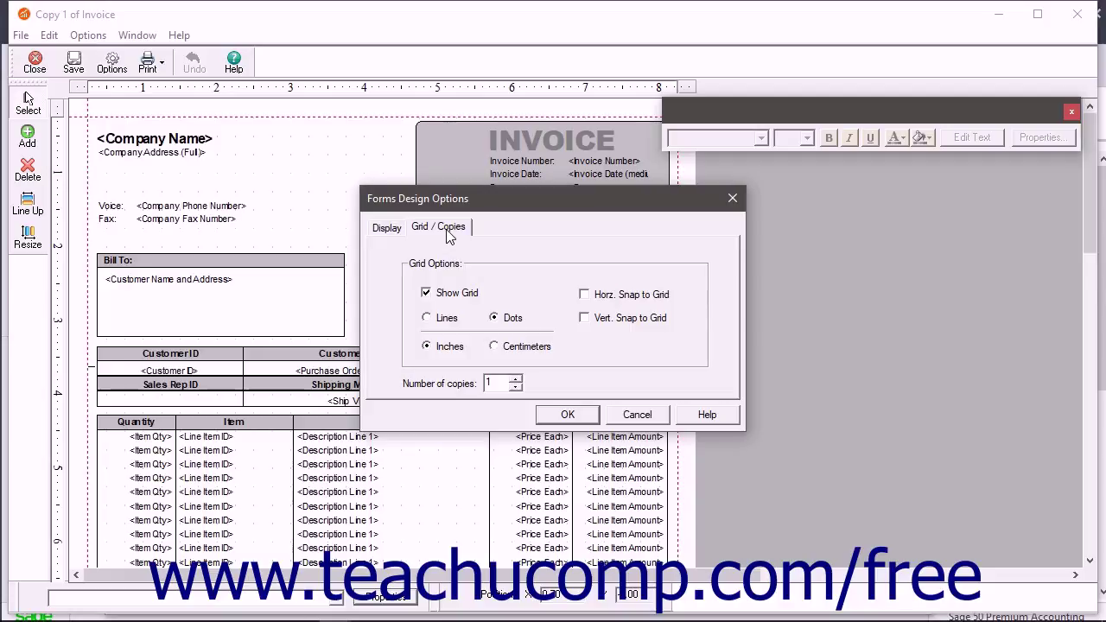
pyautogui.click(568, 416)
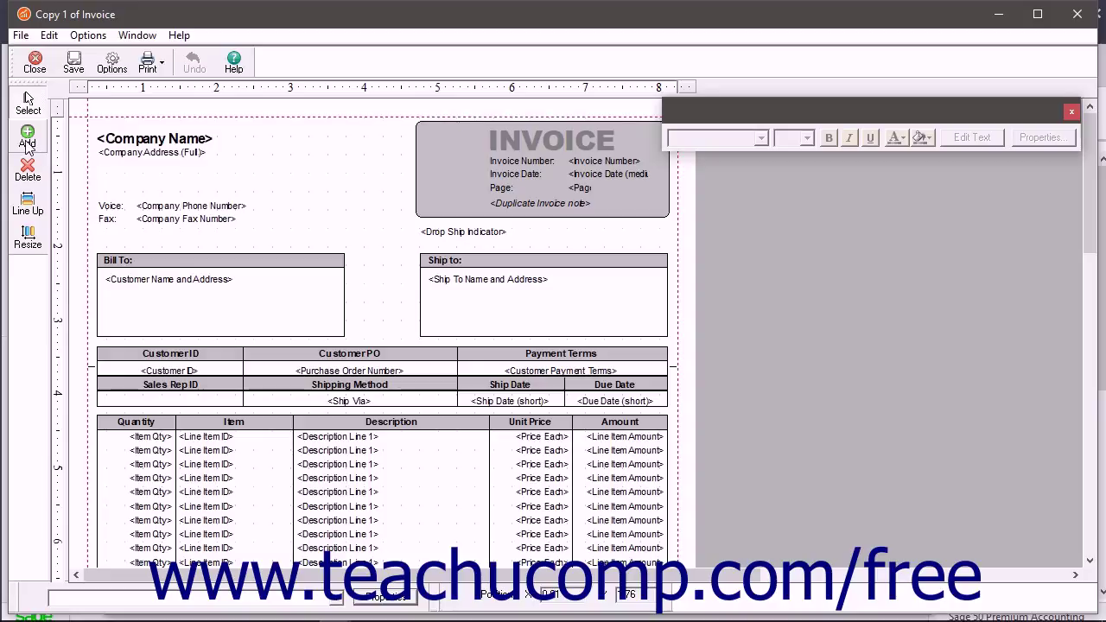
pyautogui.click(26, 143)
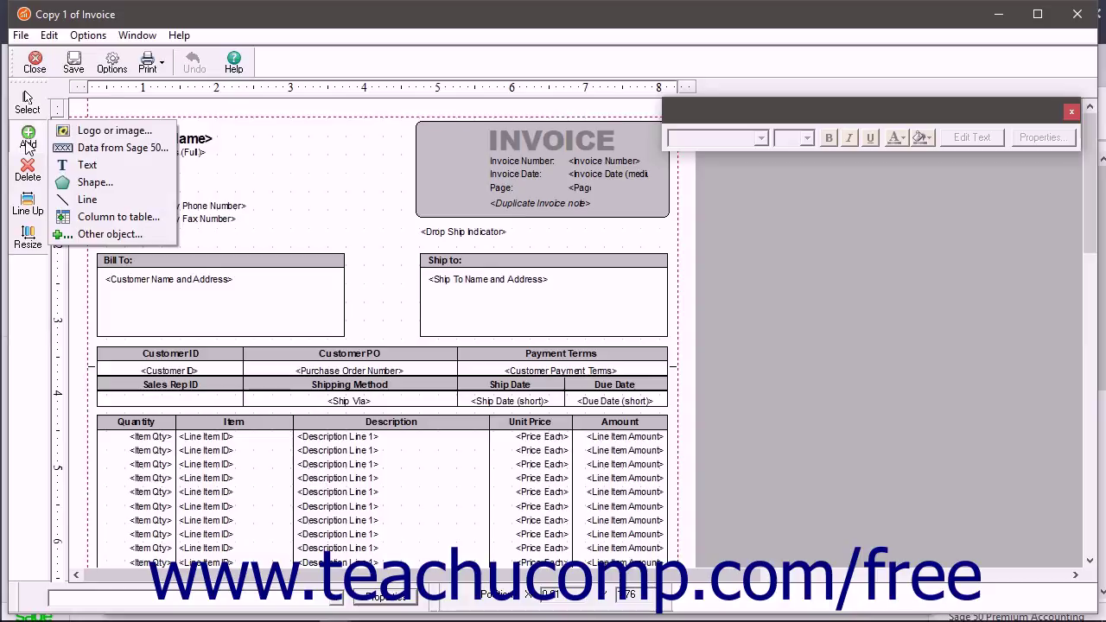
# - Add a 'Thank you!' text field near the top of the invoice and narrow its box
pyautogui.click(93, 163)
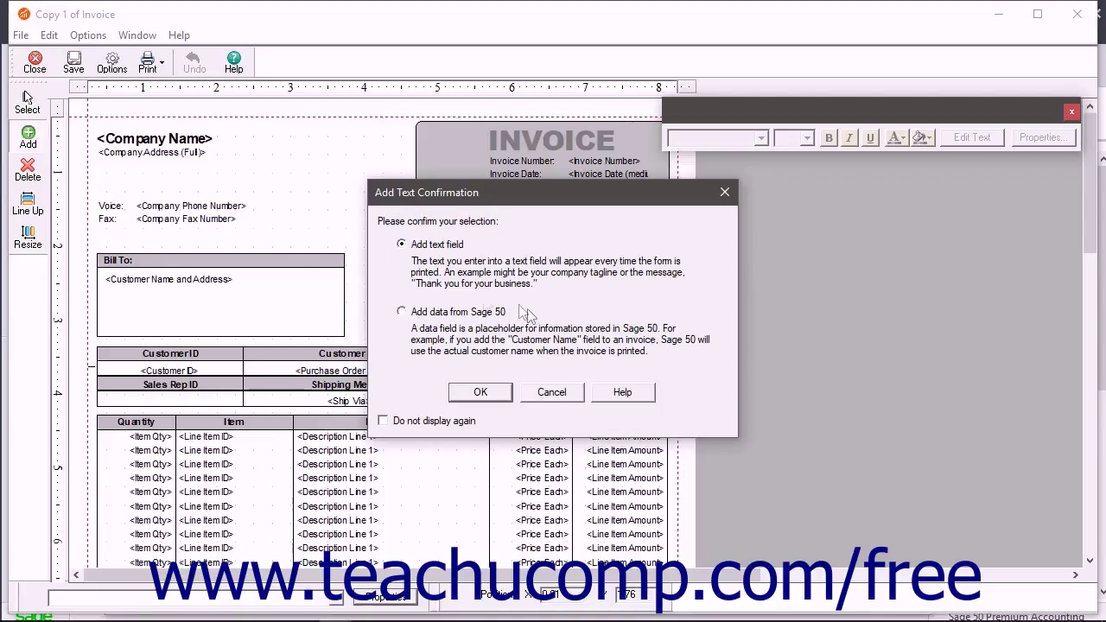
pyautogui.click(482, 391)
pyautogui.write('Thank you!')
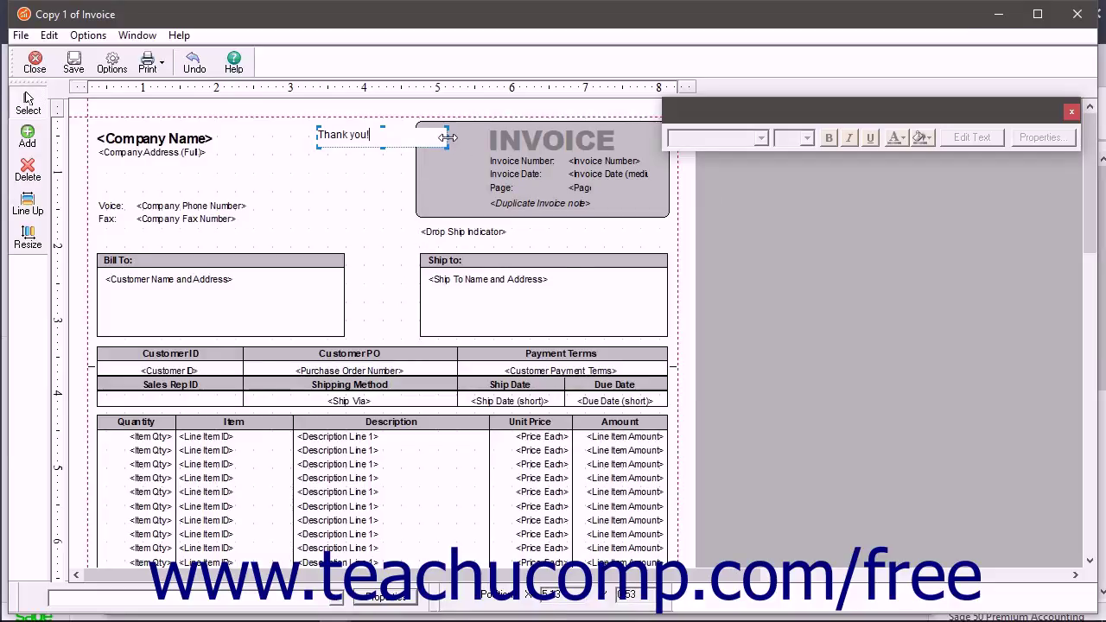
pyautogui.moveTo(447, 136); pyautogui.dragTo(401, 137)
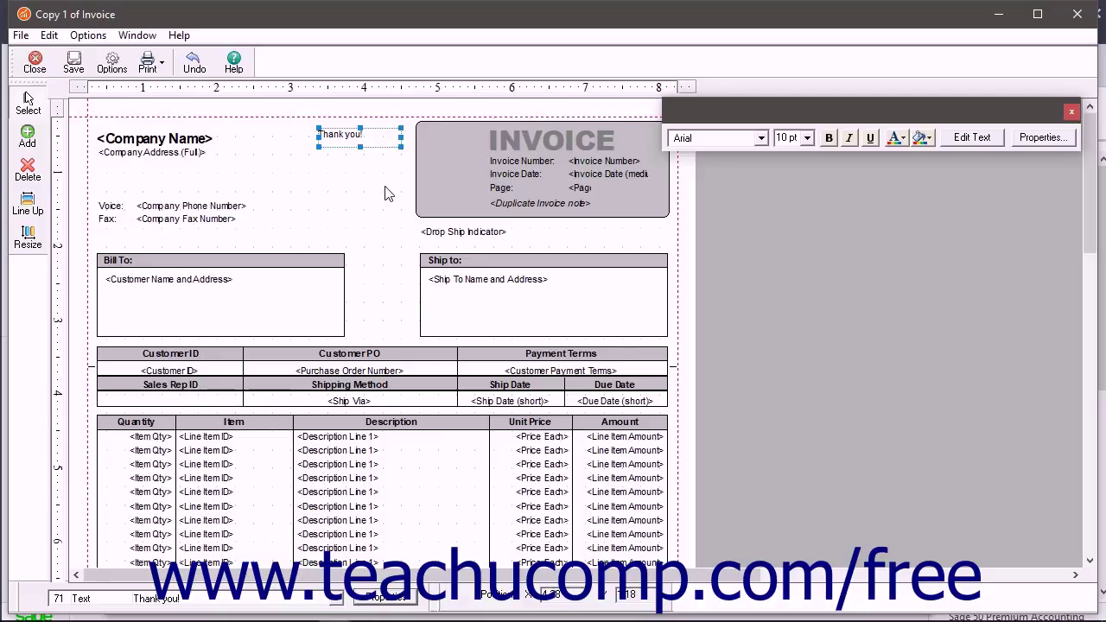
# - Set the rounded INVOICE header rectangle's fill colour to a darker grey in its Properties
pyautogui.click(426, 157)
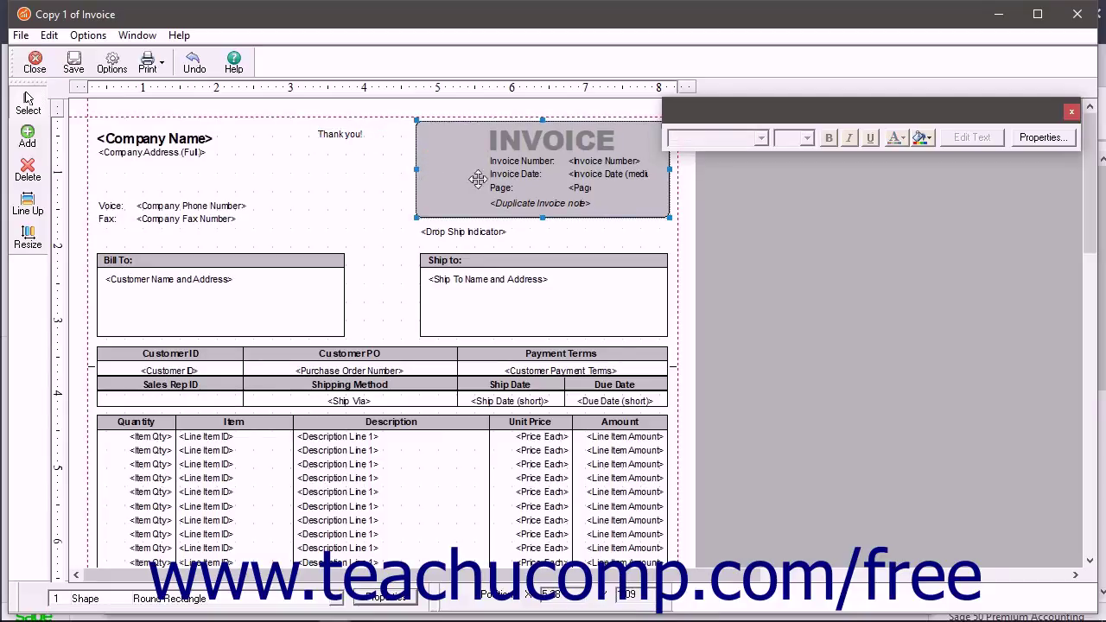
pyautogui.click(1034, 138)
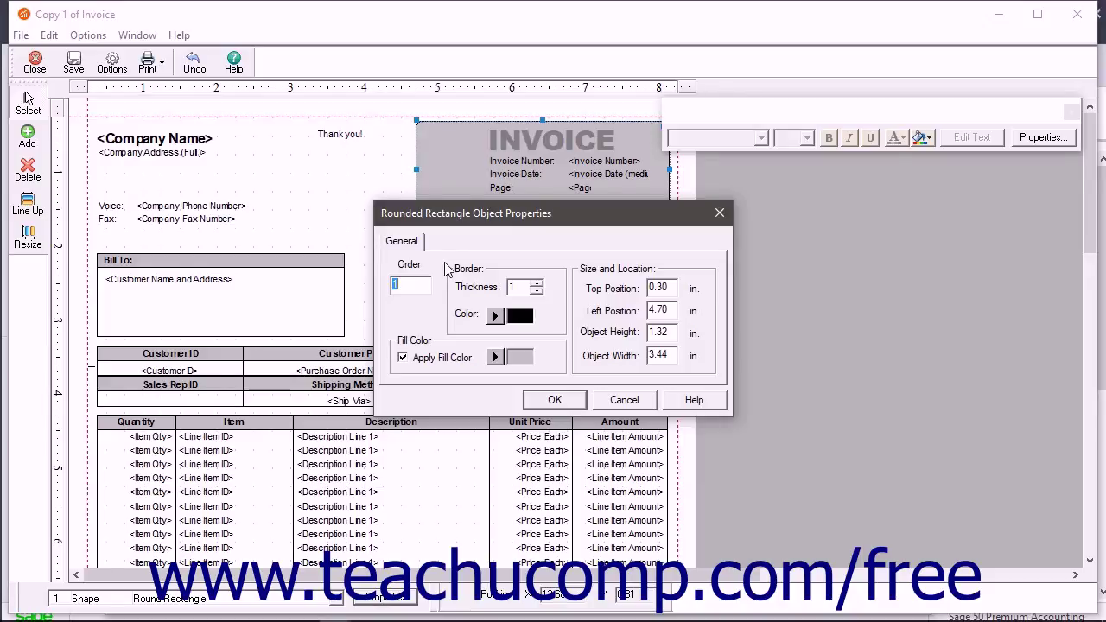
pyautogui.click(495, 357)
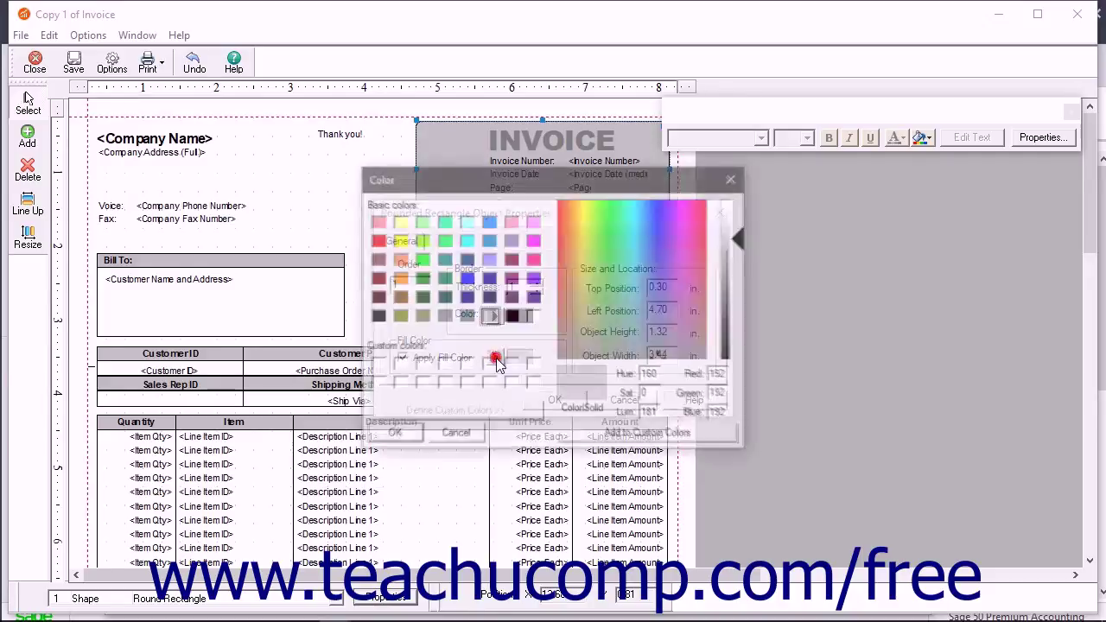
pyautogui.click(444, 316)
pyautogui.click(393, 432)
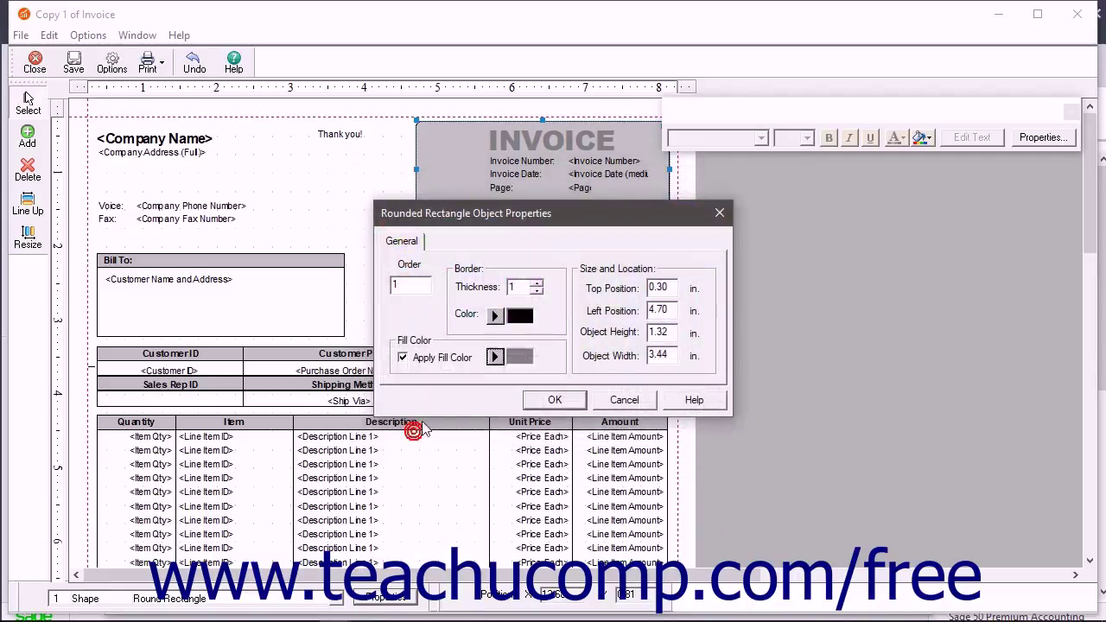
pyautogui.click(553, 402)
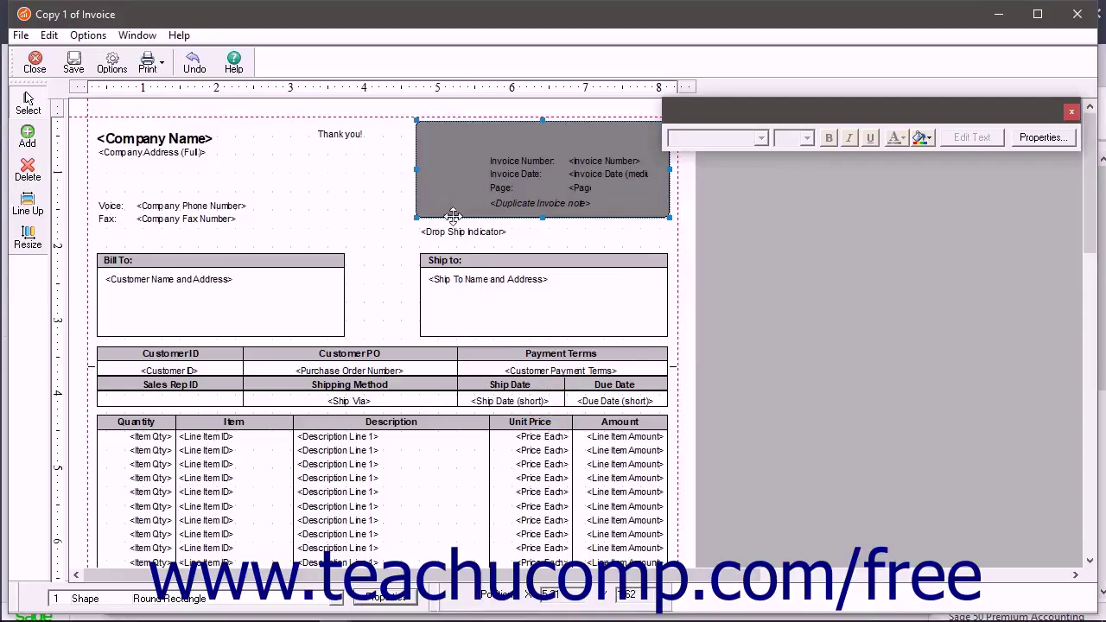
# - Delete the grey header rectangle so the INVOICE title shows, and select the Company Name field
pyautogui.click(440, 194)
pyautogui.click(28, 173)
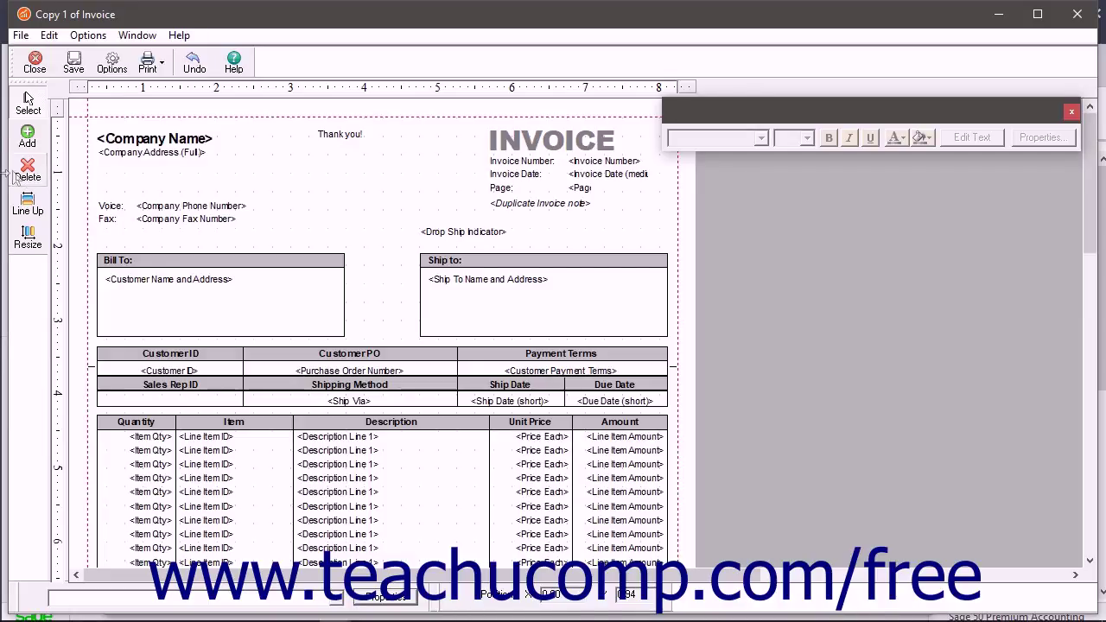
pyautogui.click(127, 140)
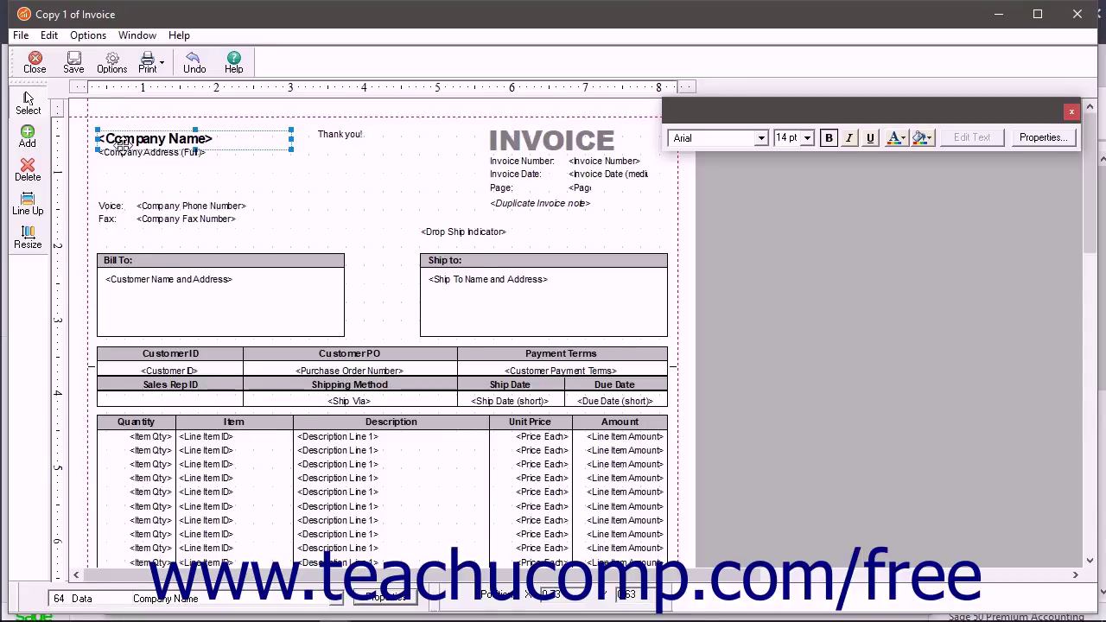
# - Select both the Company Name and Company Address (Full) fields together
pyautogui.keyDown('ctrl'); pyautogui.click(142, 172); pyautogui.keyUp('ctrl')
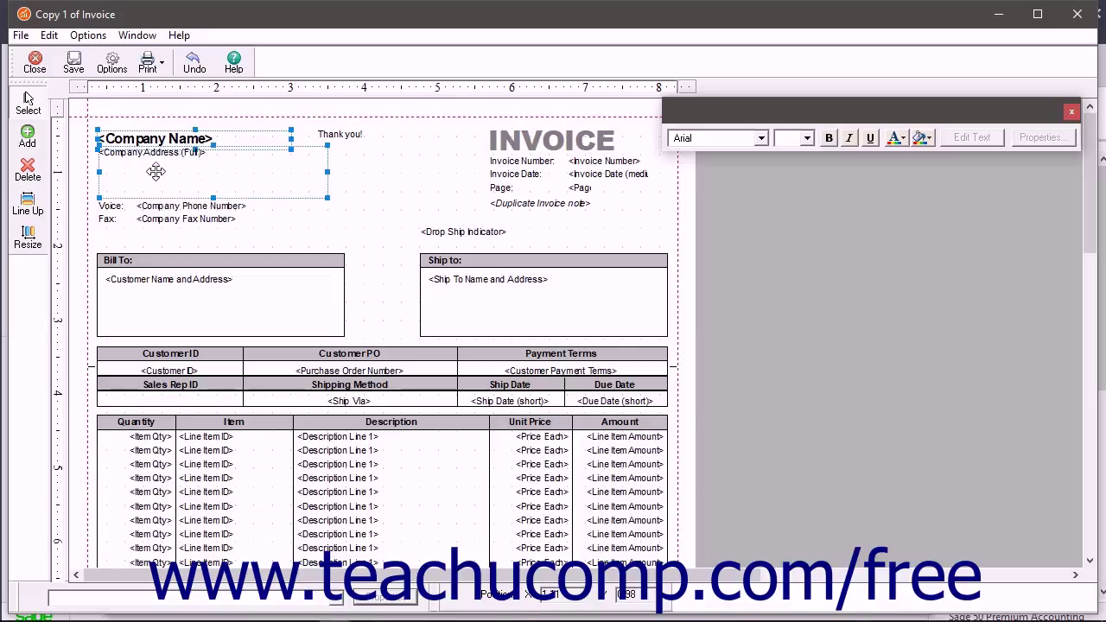
pyautogui.click(364, 188)
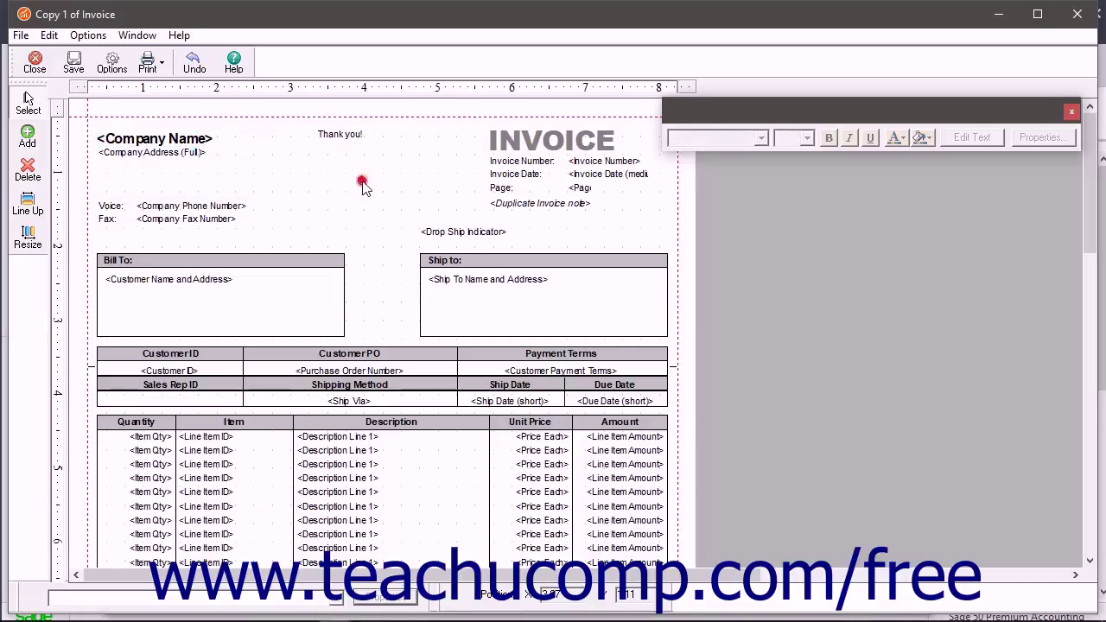
pyautogui.click(197, 134)
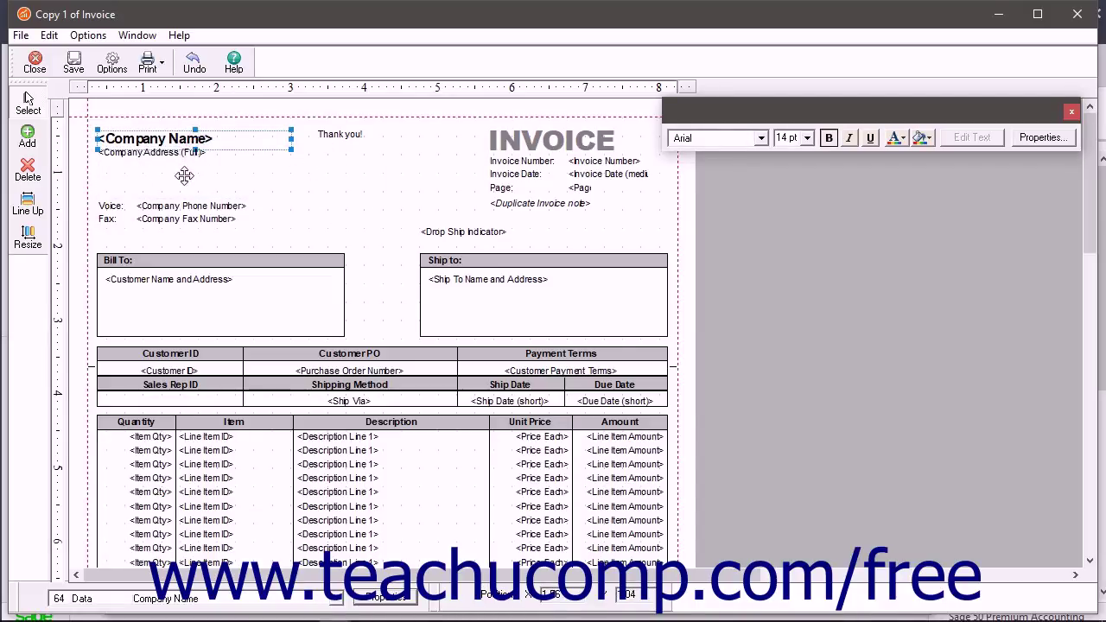
pyautogui.keyDown('ctrl'); pyautogui.click(197, 166); pyautogui.keyUp('ctrl')
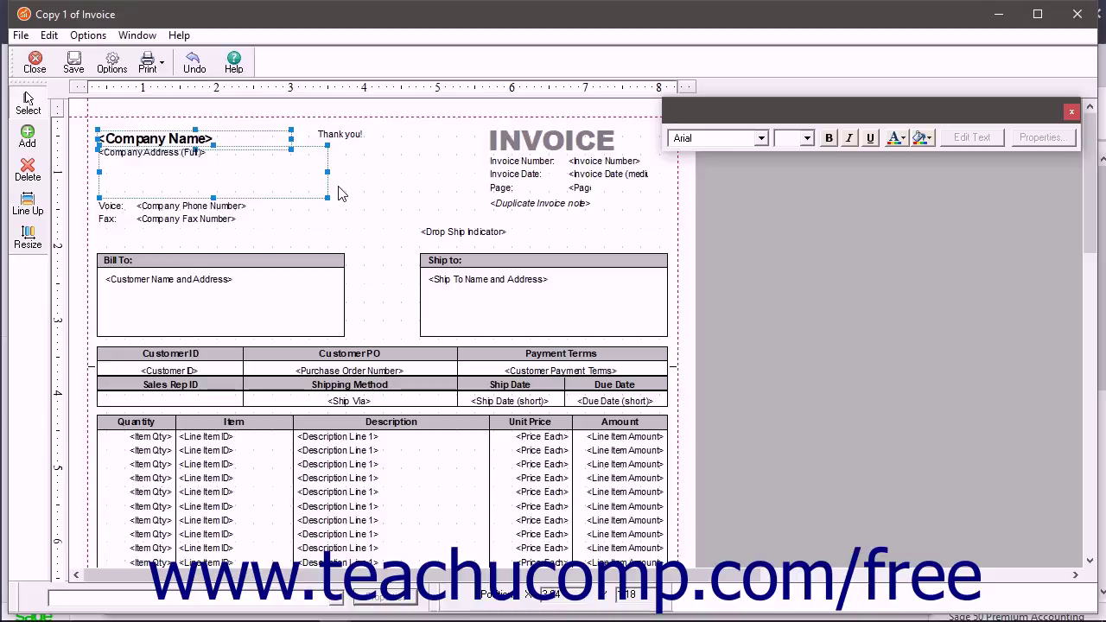
# - Apply Line Up > Left and Resize > Same width to the Company Name and address fields
pyautogui.click(32, 211)
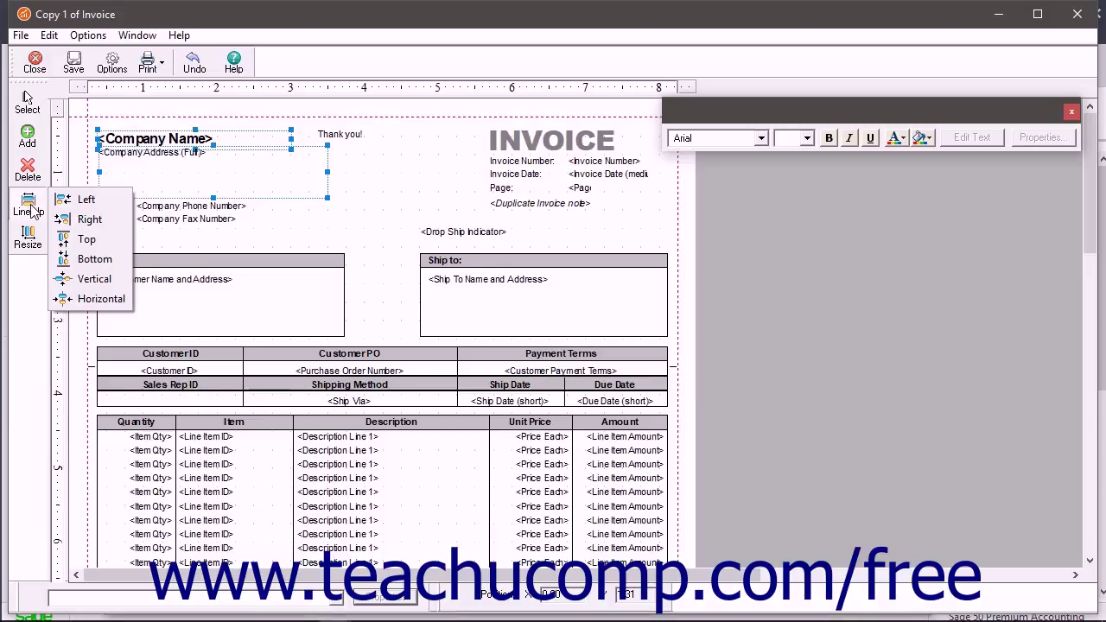
pyautogui.click(65, 200)
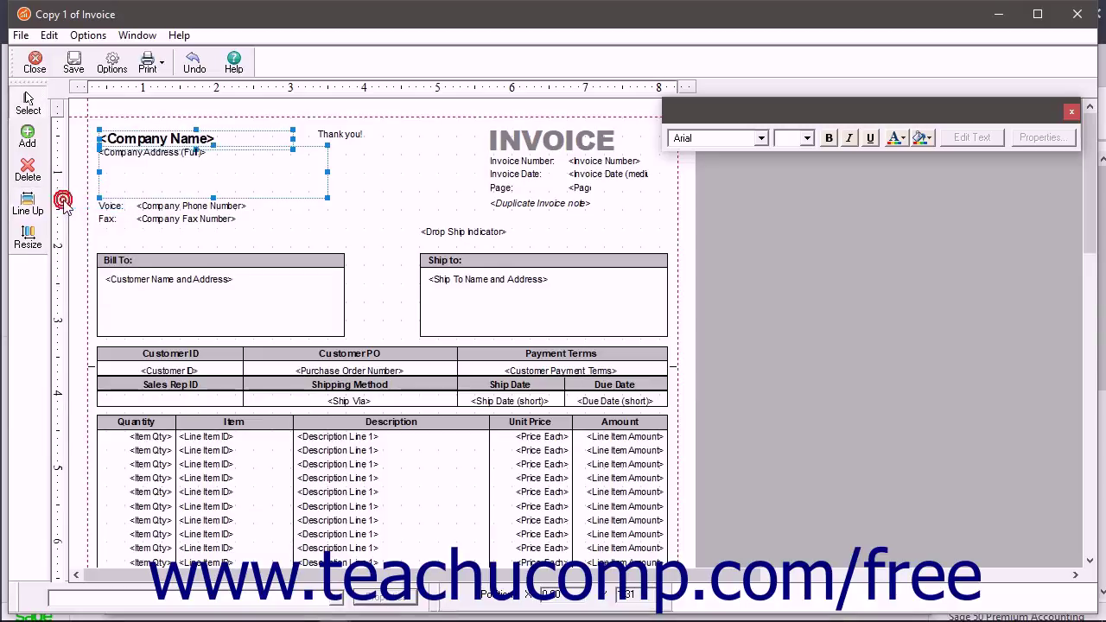
pyautogui.click(29, 238)
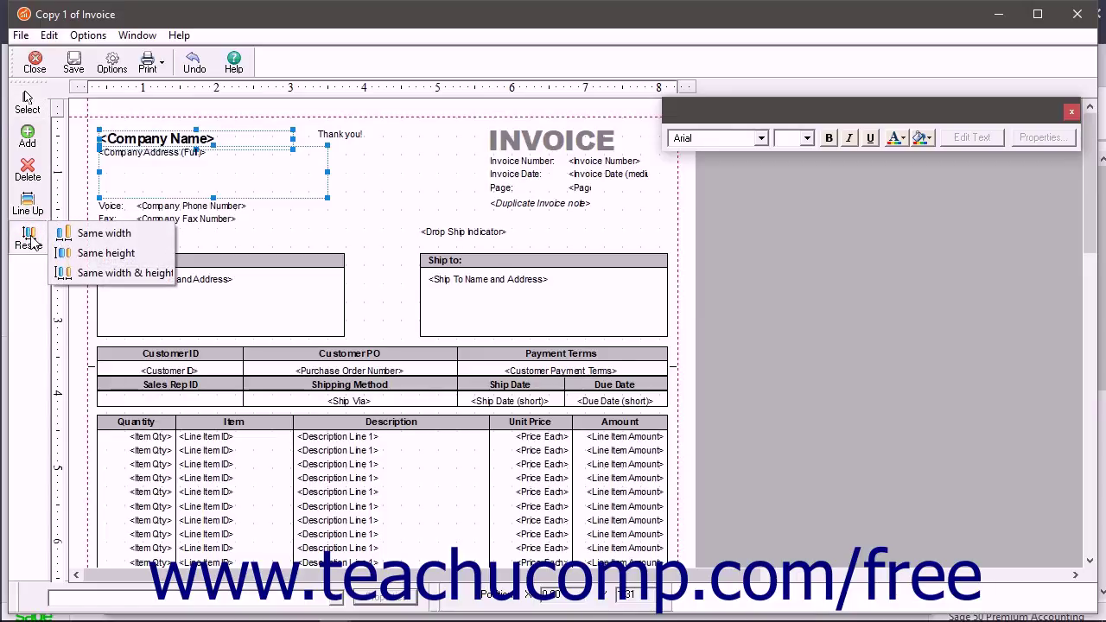
pyautogui.click(95, 232)
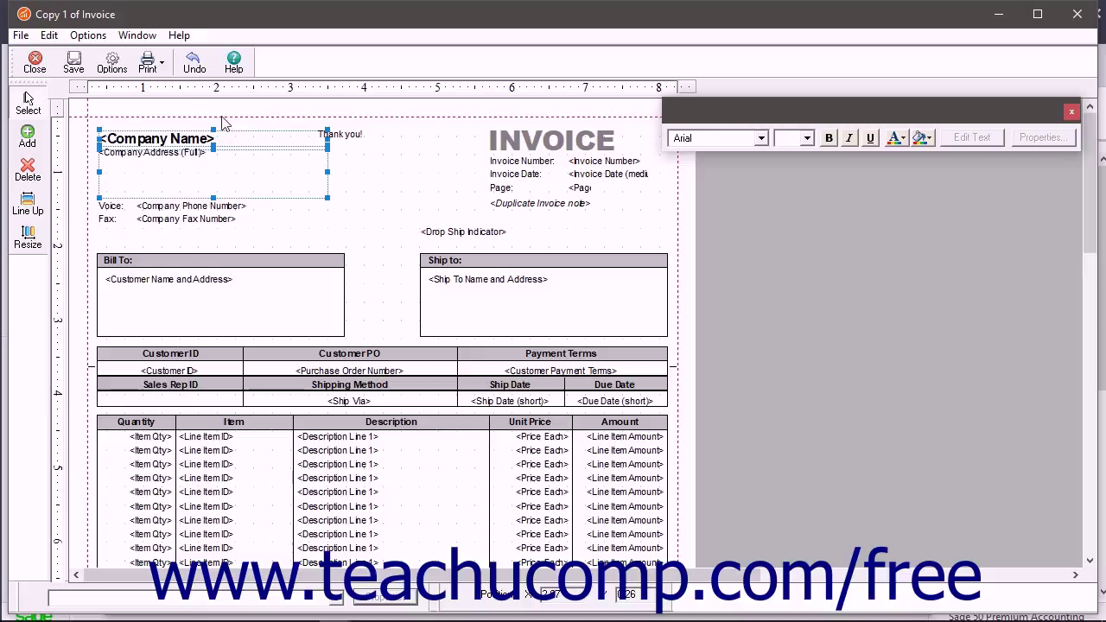
pyautogui.click(163, 65)
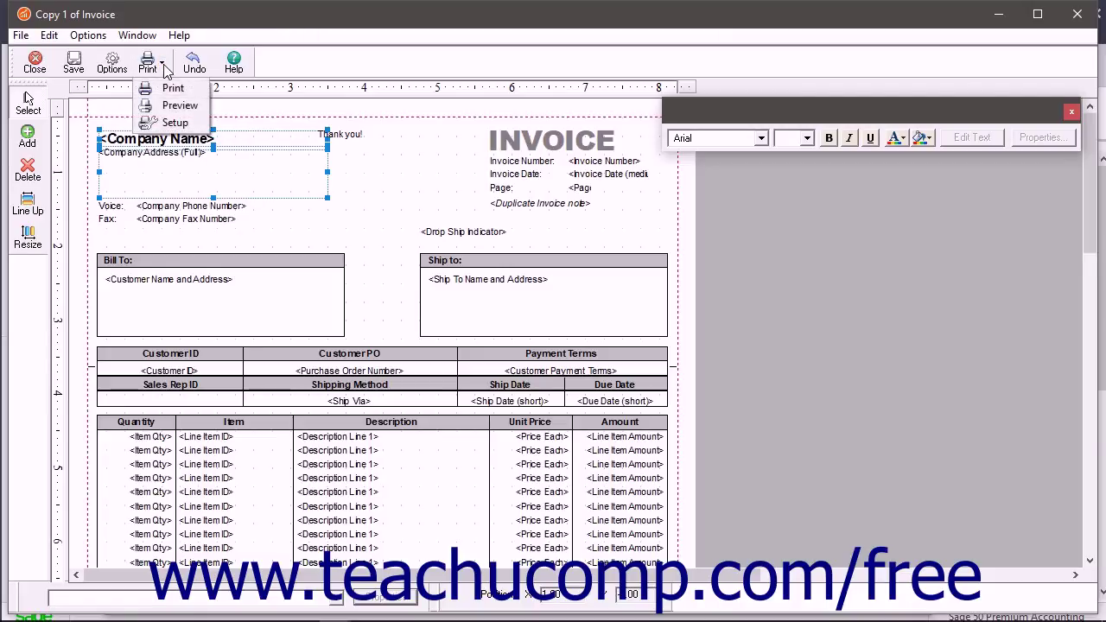
pyautogui.click(179, 123)
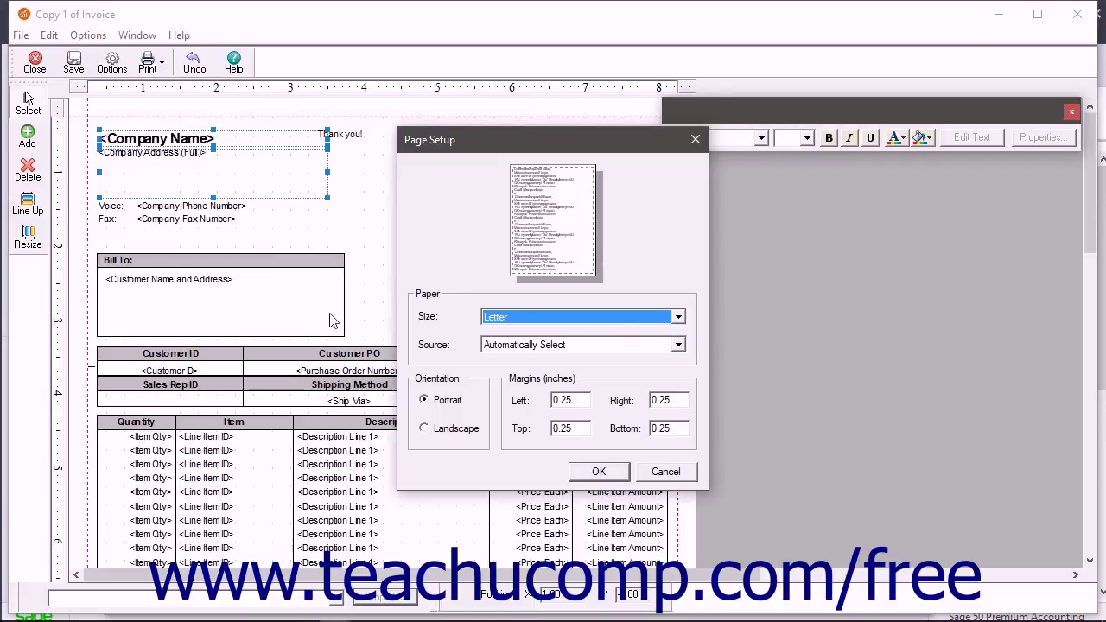
pyautogui.click(511, 320)
pyautogui.click(510, 318)
pyautogui.click(649, 471)
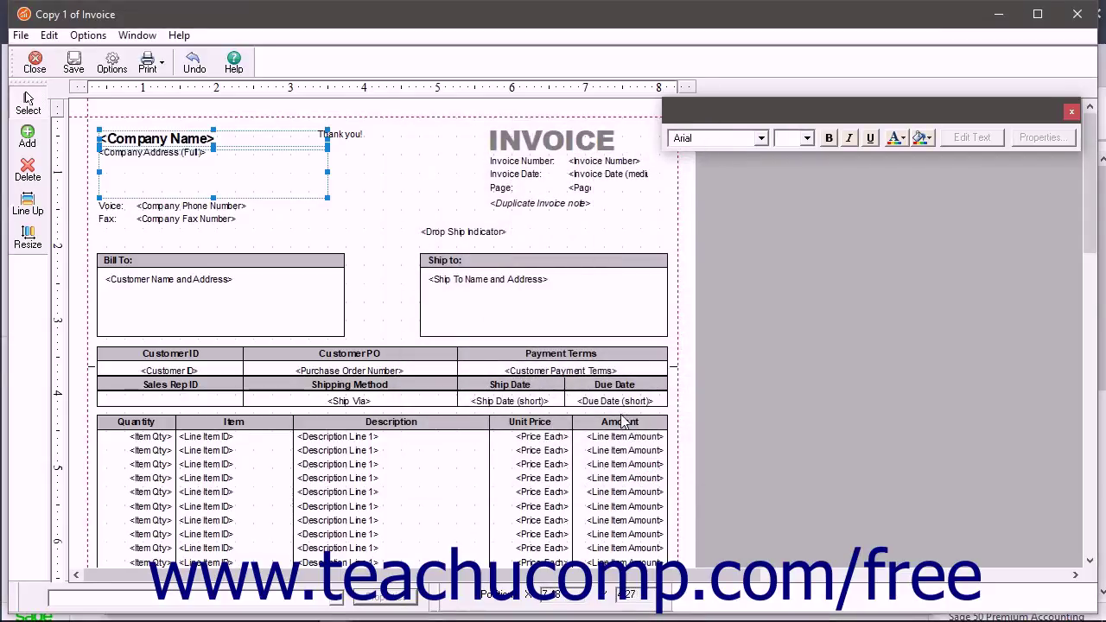
# - Save the form under the name 'Copy 1 of Invoice' and close the form designer
pyautogui.click(677, 205)
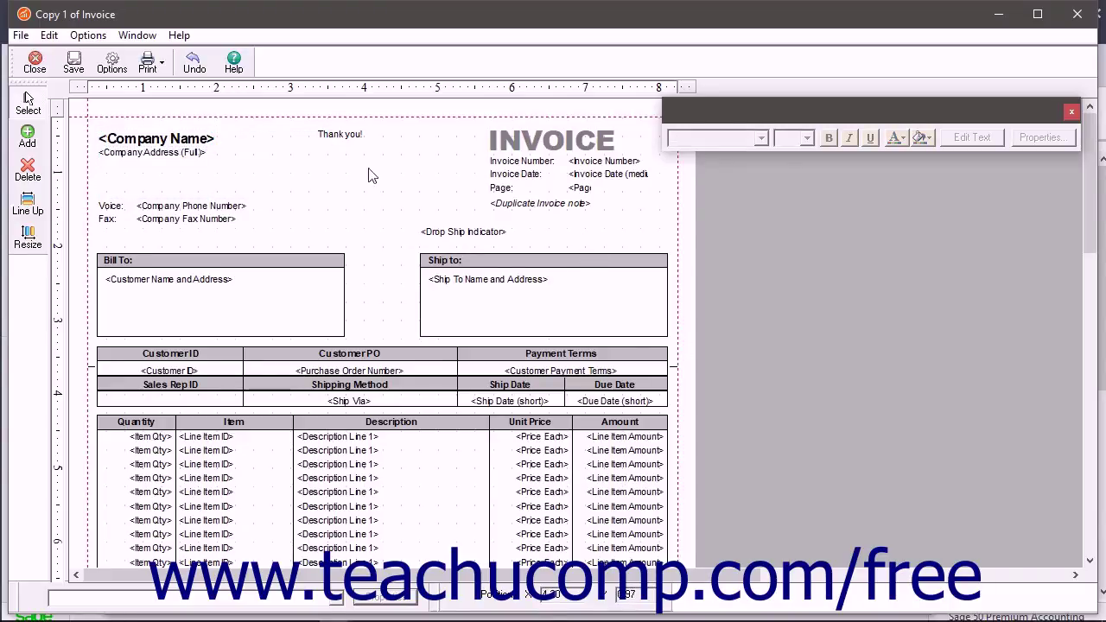
pyautogui.click(75, 63)
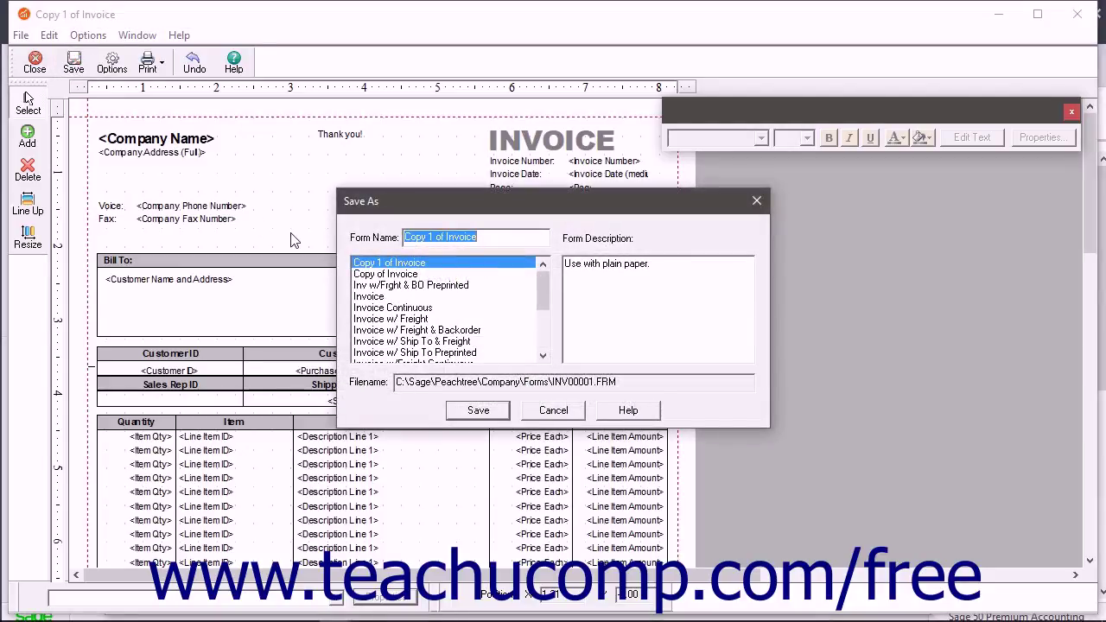
pyautogui.click(493, 237)
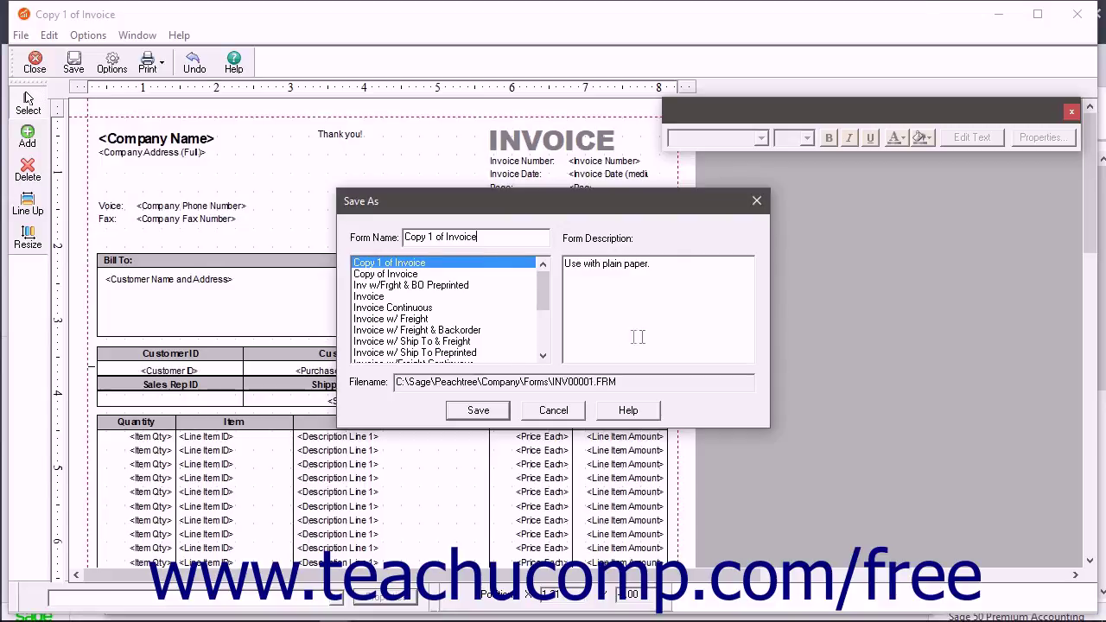
pyautogui.click(477, 410)
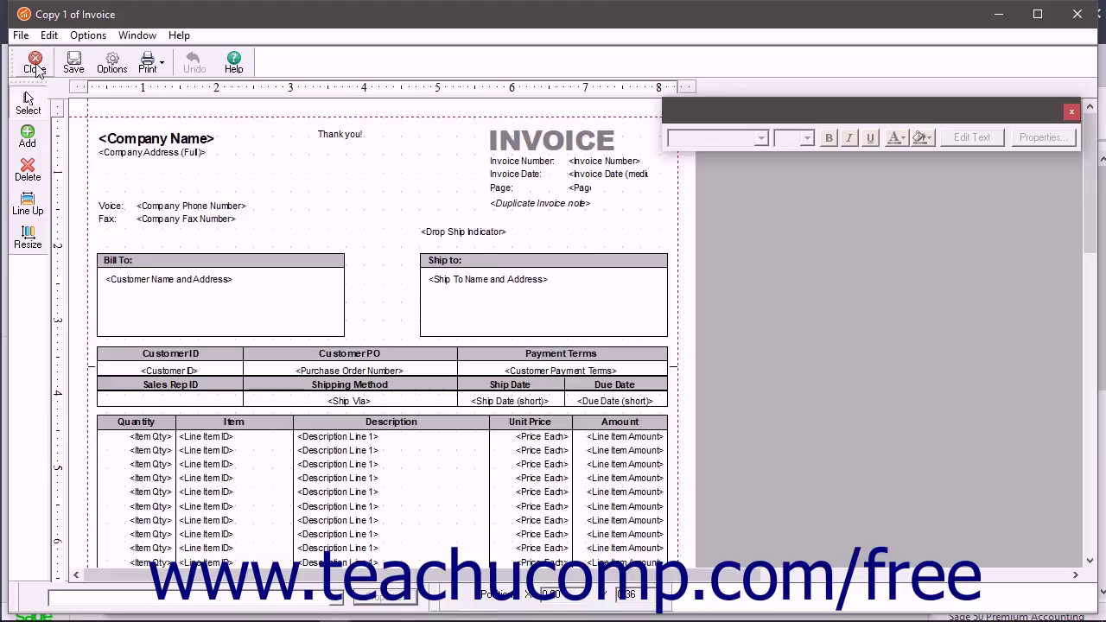
pyautogui.click(35, 60)
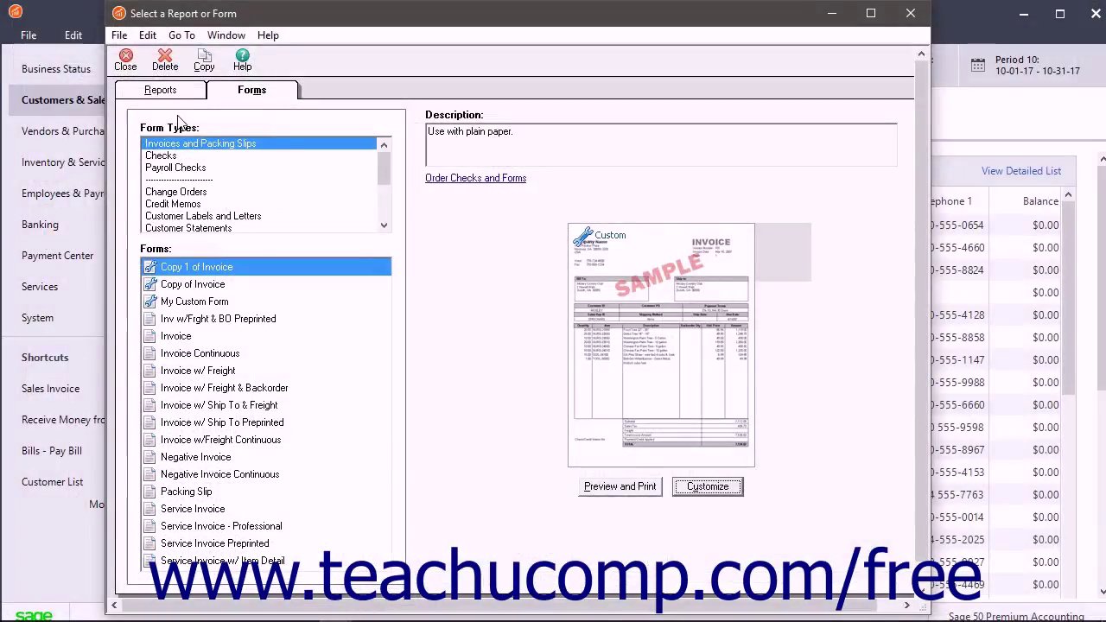